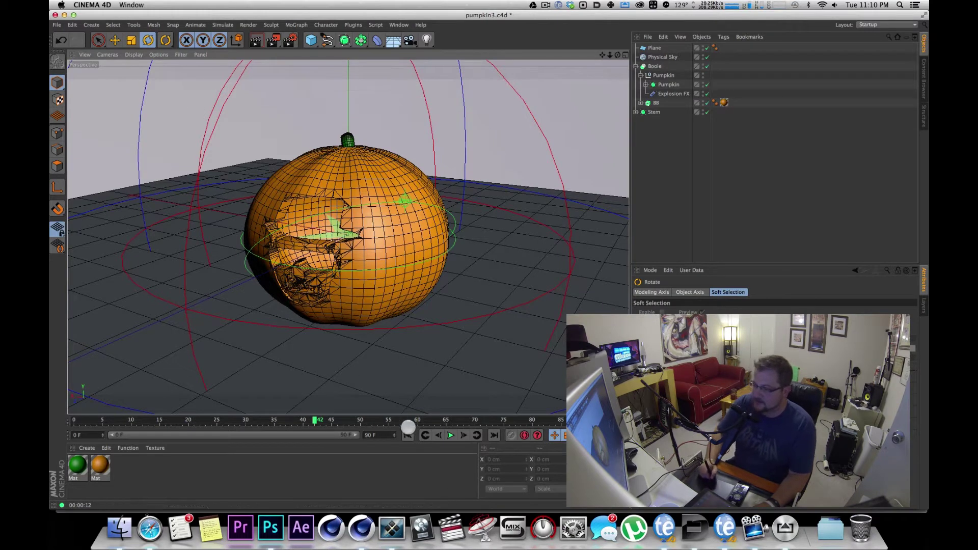
- Switch from Cinema 4D to the CoRD remote desktop session on Render_01
{"action": "left_click", "coordinate": [391, 528]}
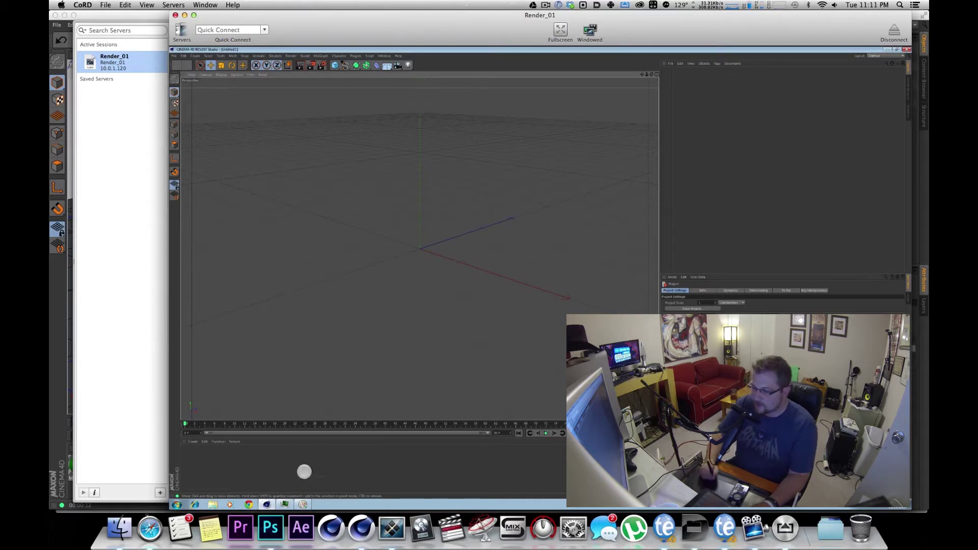
- Open Render_01's Resource Monitor, then hide CoRD and return to the local pumpkin scene
{"action": "left_click", "coordinate": [303, 505]}
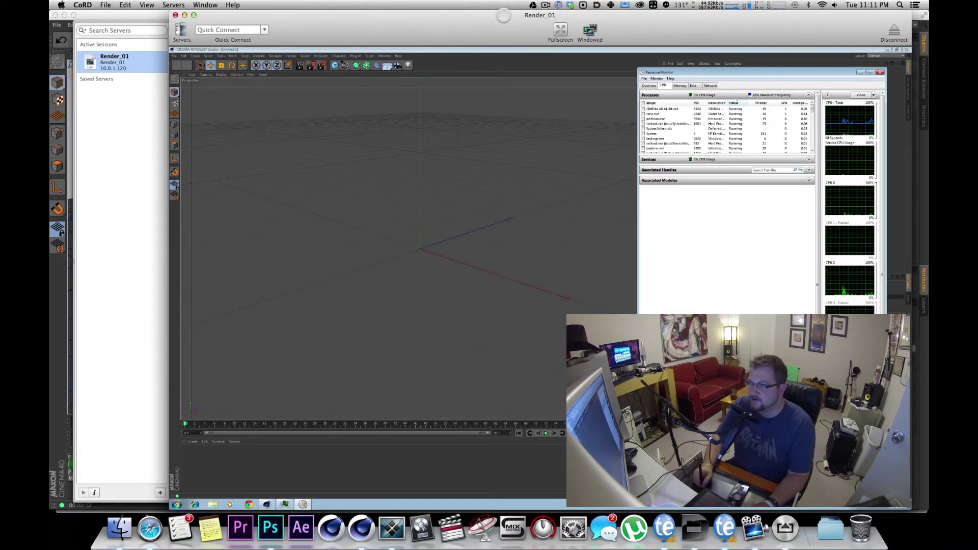
{"action": "key", "text": "super+w"}
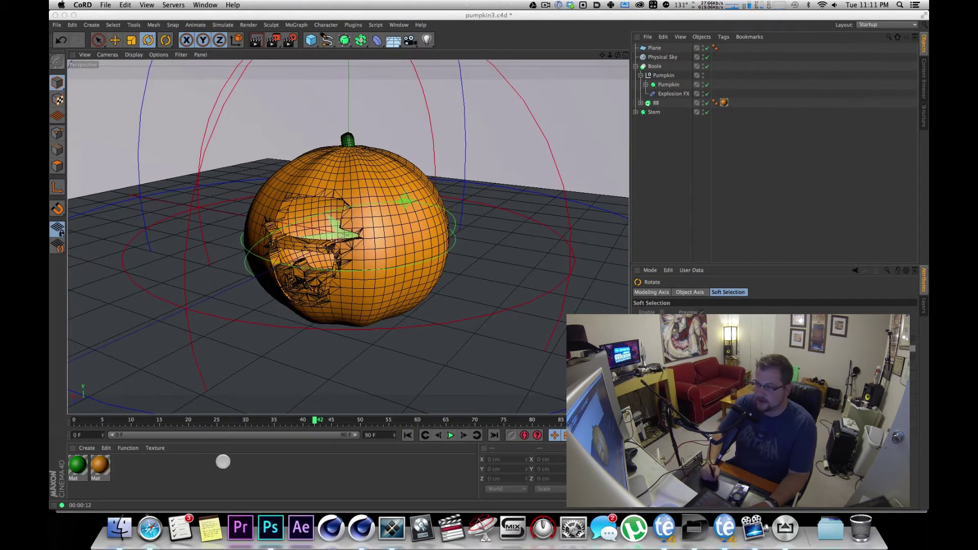
{"action": "left_click", "coordinate": [221, 461]}
- Verify in Preferences that Team Render is enabled on port 5300, then close the dialog
{"action": "left_click", "coordinate": [74, 24]}
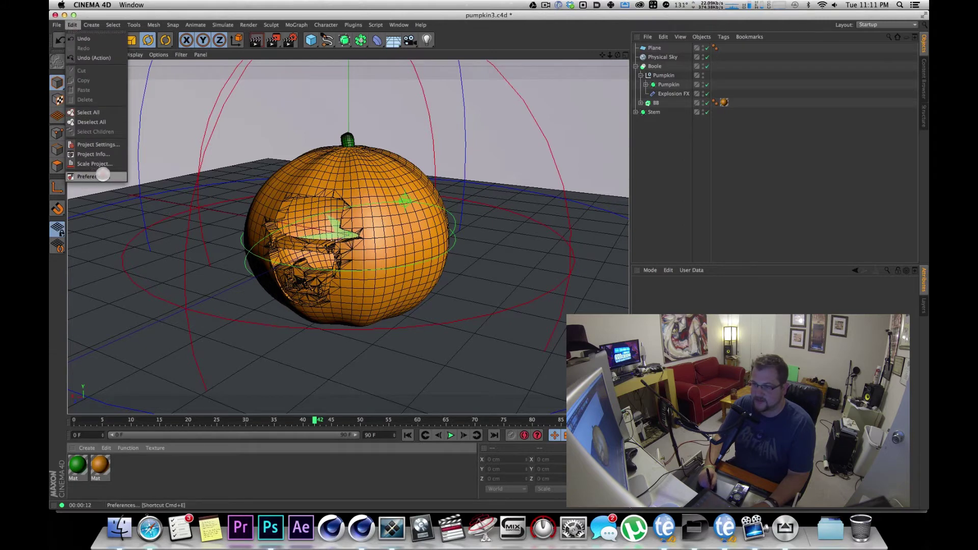
{"action": "left_click", "coordinate": [94, 177]}
{"action": "left_click_drag", "start_coordinate": [344, 163], "coordinate": [341, 103]}
{"action": "left_click", "coordinate": [300, 196]}
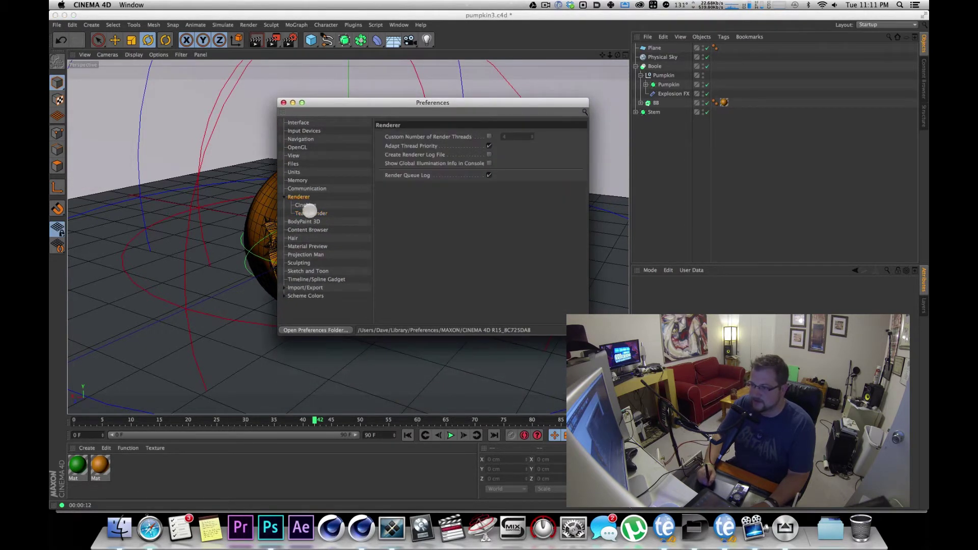
{"action": "left_click", "coordinate": [310, 212]}
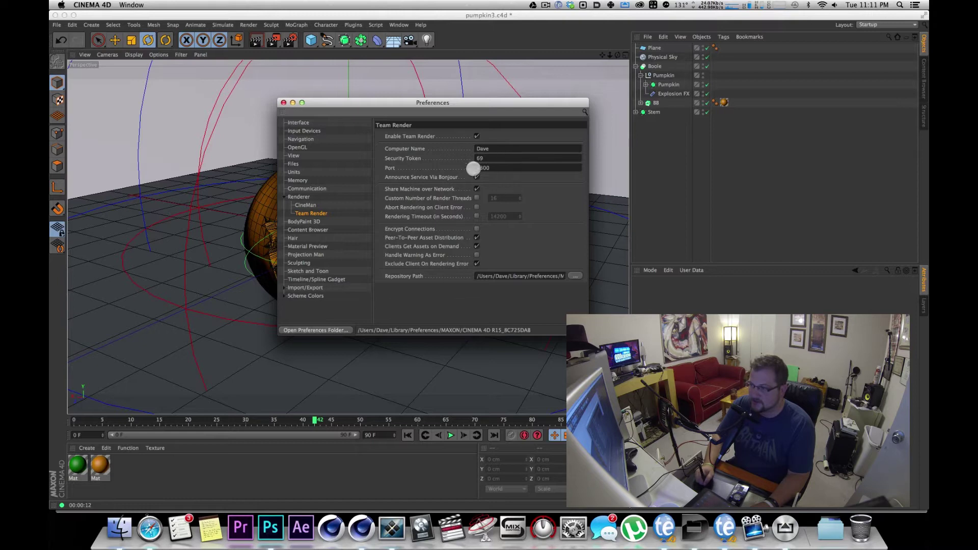
{"action": "left_click_drag", "start_coordinate": [433, 112], "coordinate": [433, 118]}
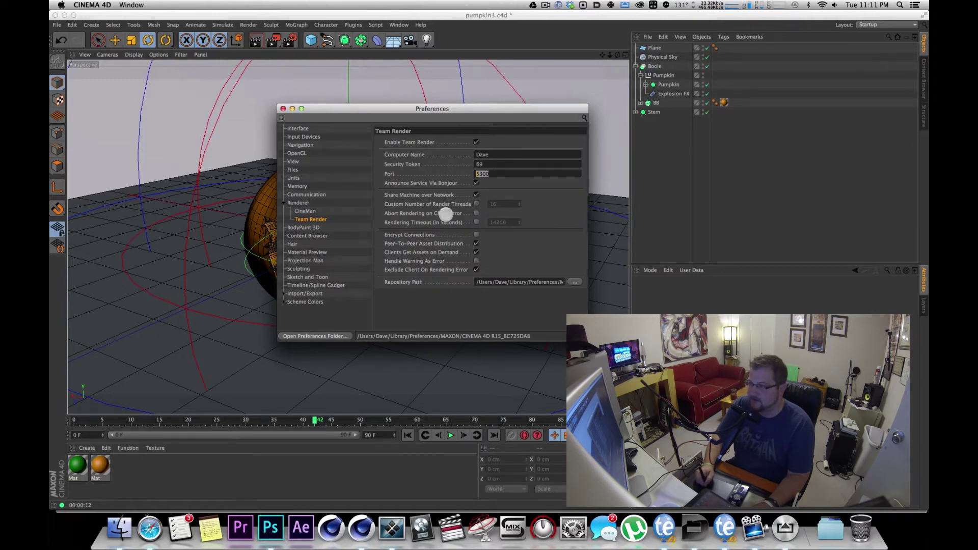
{"action": "left_click", "coordinate": [443, 177]}
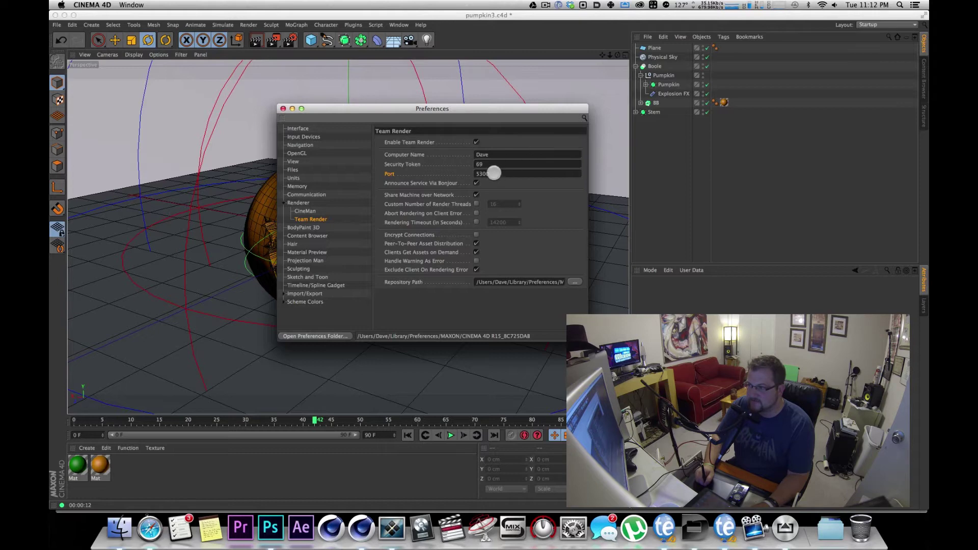
{"action": "left_click_drag", "start_coordinate": [389, 117], "coordinate": [412, 160]}
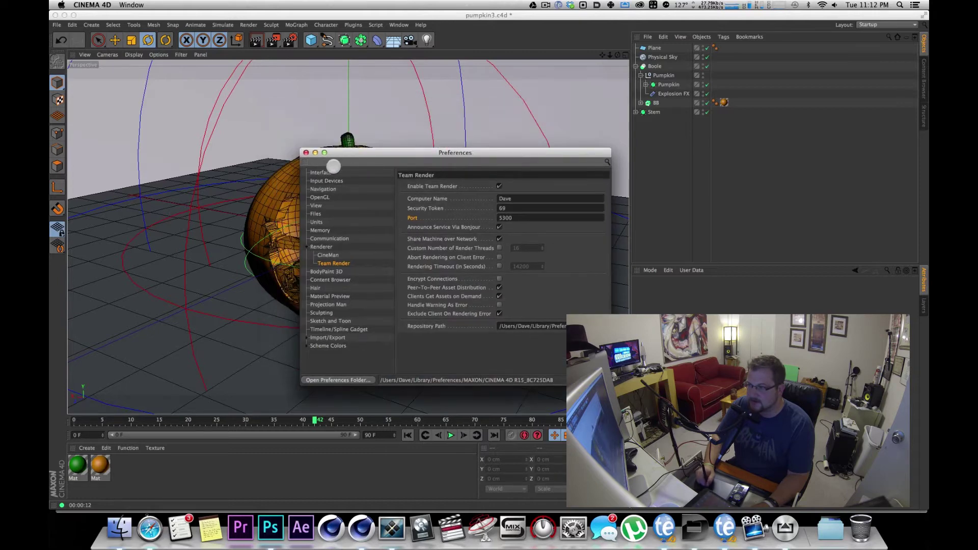
{"action": "left_click", "coordinate": [305, 152]}
{"action": "left_click", "coordinate": [247, 24]}
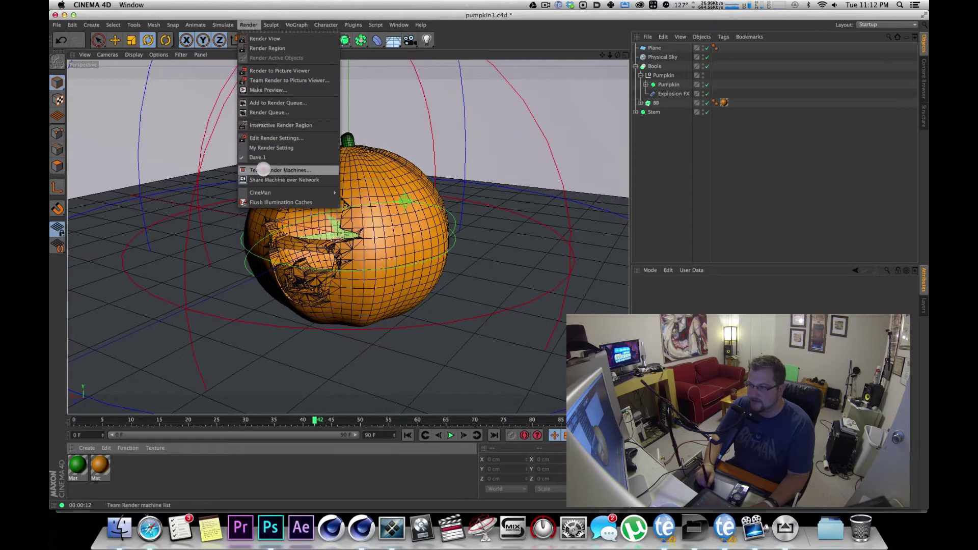
- Open Team Render Machines listing Local Machine and RENDER_01-PC, and cancel adding a new machine
{"action": "left_click", "coordinate": [263, 170]}
{"action": "left_click_drag", "start_coordinate": [672, 121], "coordinate": [585, 110]}
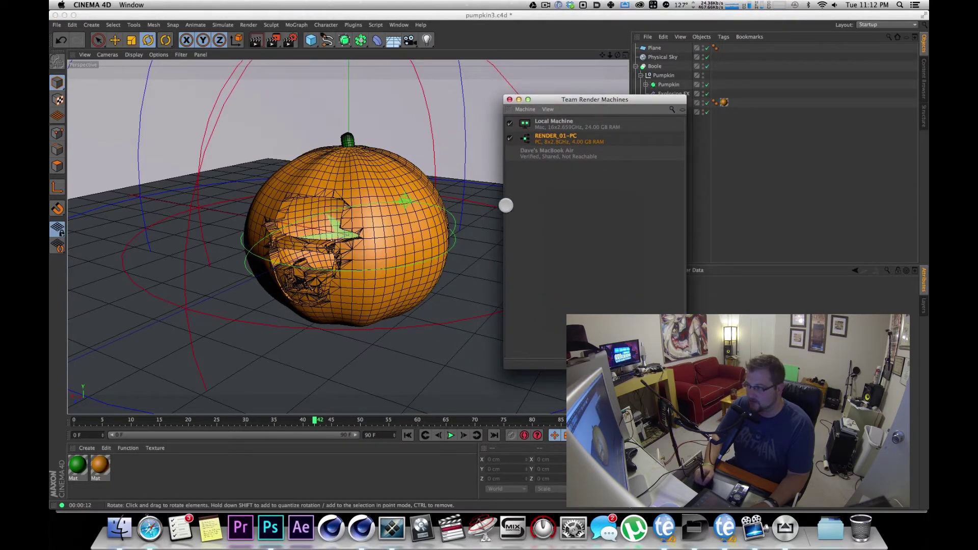
{"action": "left_click_drag", "start_coordinate": [564, 99], "coordinate": [560, 106]}
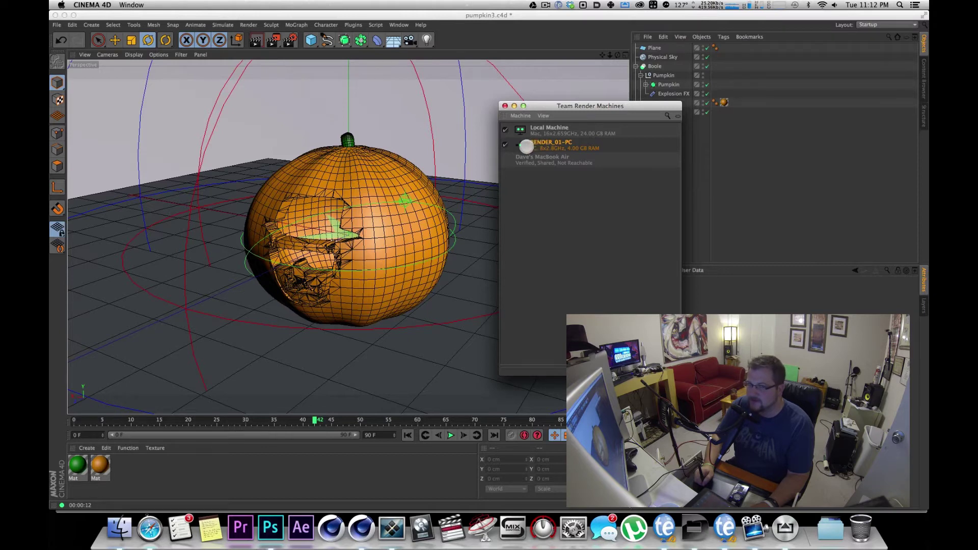
{"action": "left_click_drag", "start_coordinate": [549, 109], "coordinate": [548, 107]}
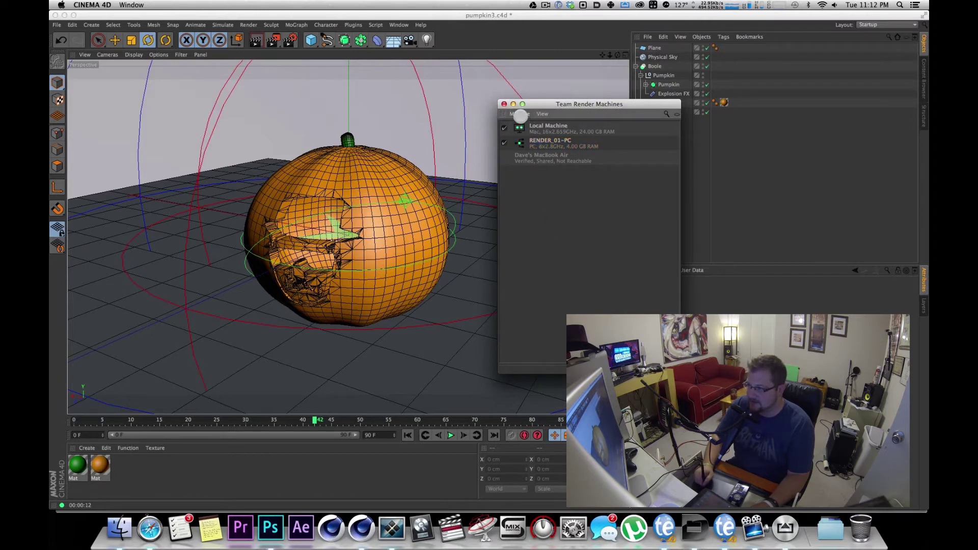
{"action": "left_click", "coordinate": [519, 113]}
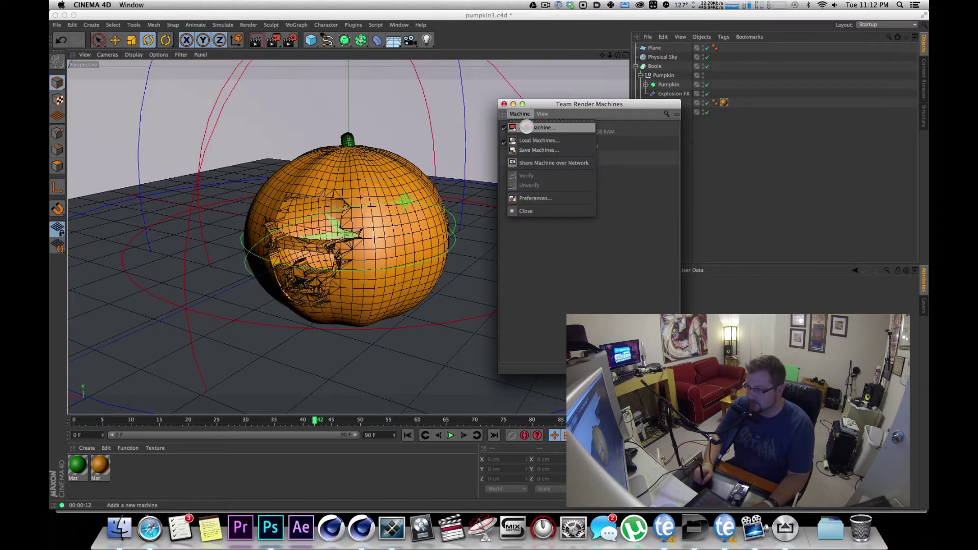
{"action": "left_click", "coordinate": [535, 127]}
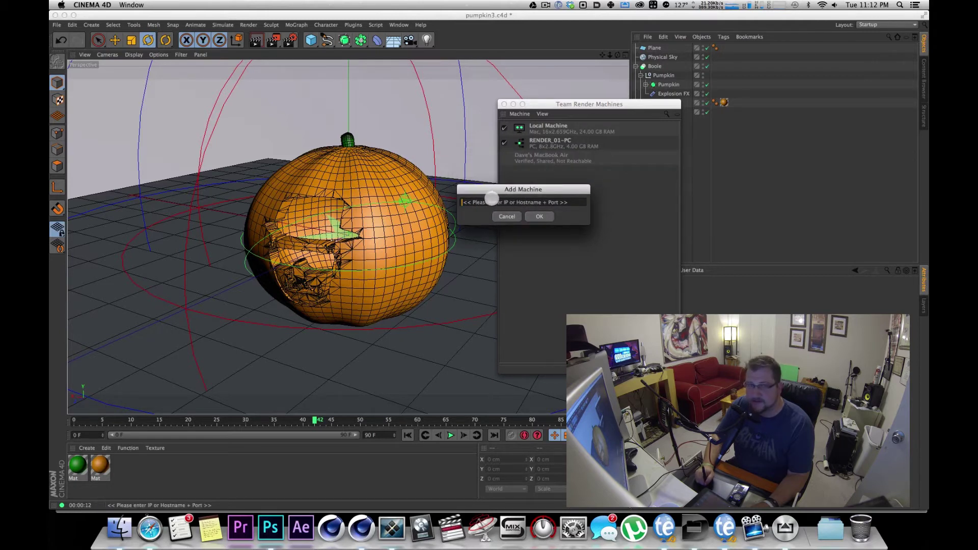
{"action": "left_click", "coordinate": [506, 216]}
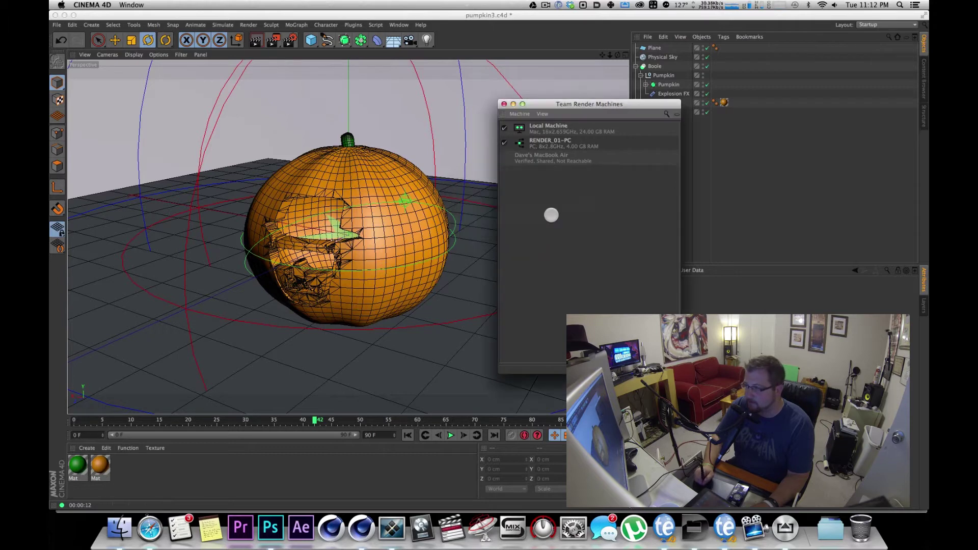
- Close the Team Render Machines list, orbit the view, and render the pumpkin to Picture Viewer
{"action": "left_click_drag", "start_coordinate": [556, 105], "coordinate": [624, 79]}
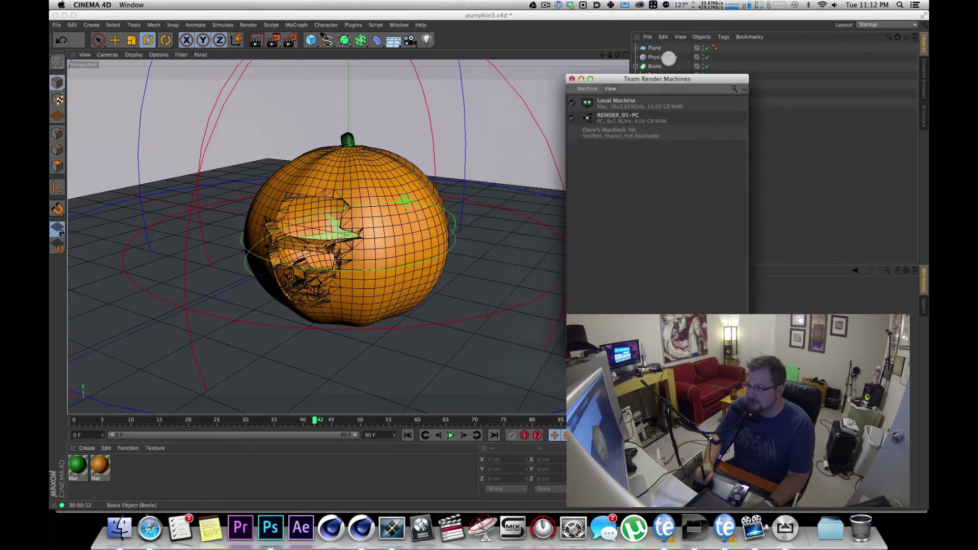
{"action": "left_click", "coordinate": [498, 25]}
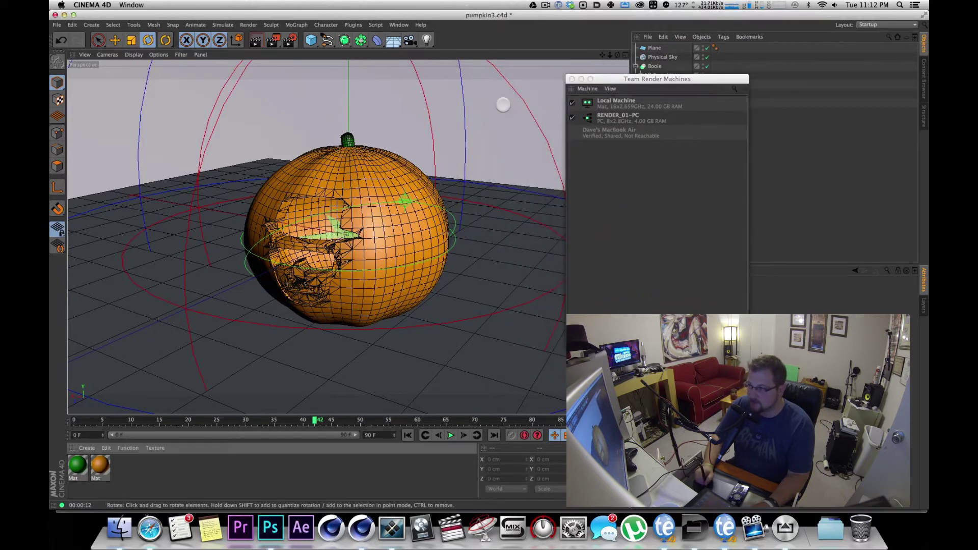
{"action": "left_click", "coordinate": [571, 79]}
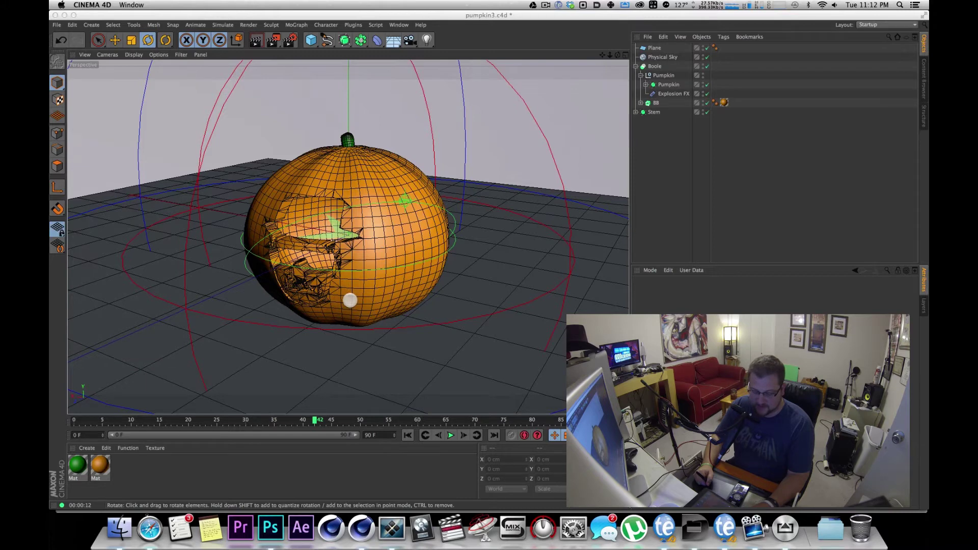
{"action": "left_click_drag", "start_coordinate": [350, 303], "coordinate": [417, 233]}
{"action": "key", "text": "shift+r"}
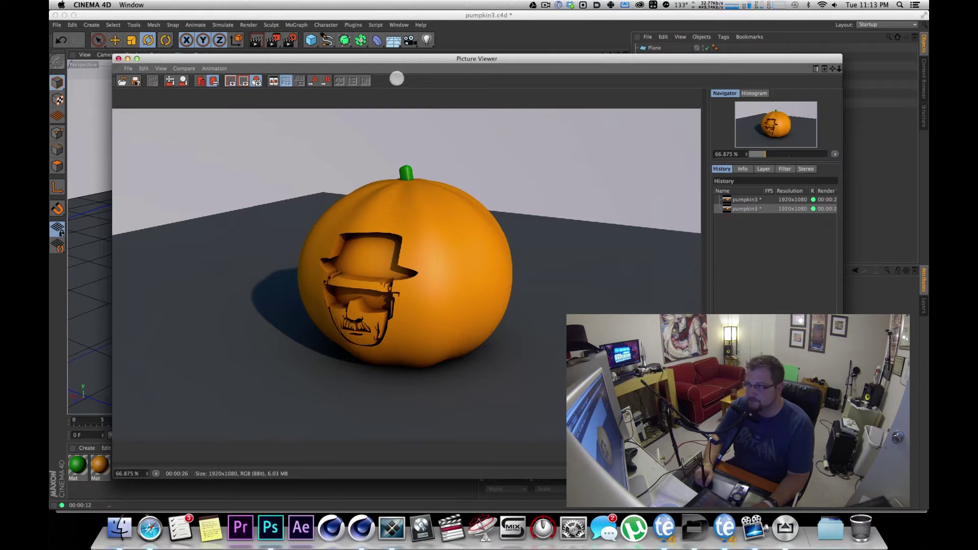
- Run two Team Renders of the pumpkin into the Picture Viewer with Shift+Cmd+R
{"action": "mouse_move", "coordinate": [392, 66]}
{"action": "left_mouse_down"}
{"action": "mouse_move", "coordinate": [408, 51]}
{"action": "mouse_move", "coordinate": [398, 72]}
{"action": "left_mouse_up"}
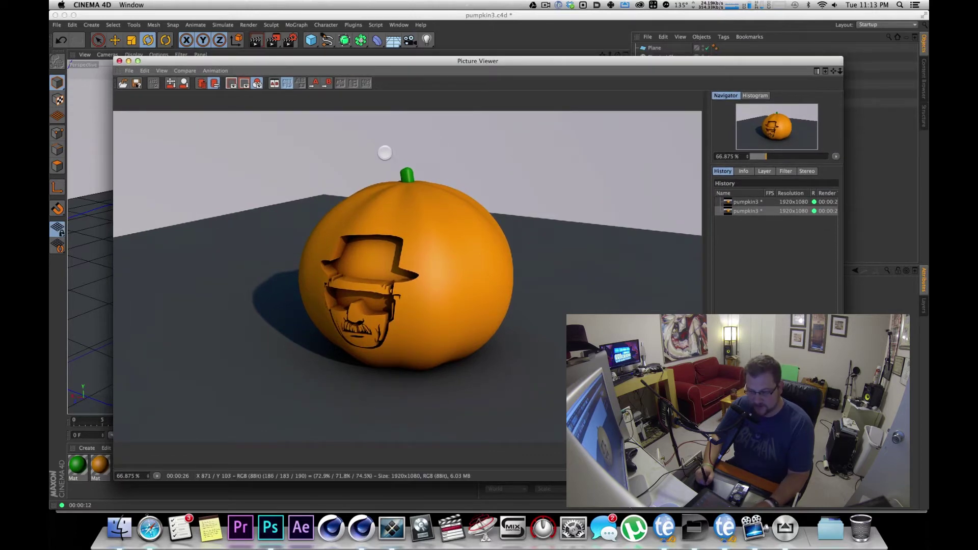
{"action": "key", "text": "shift+super+r"}
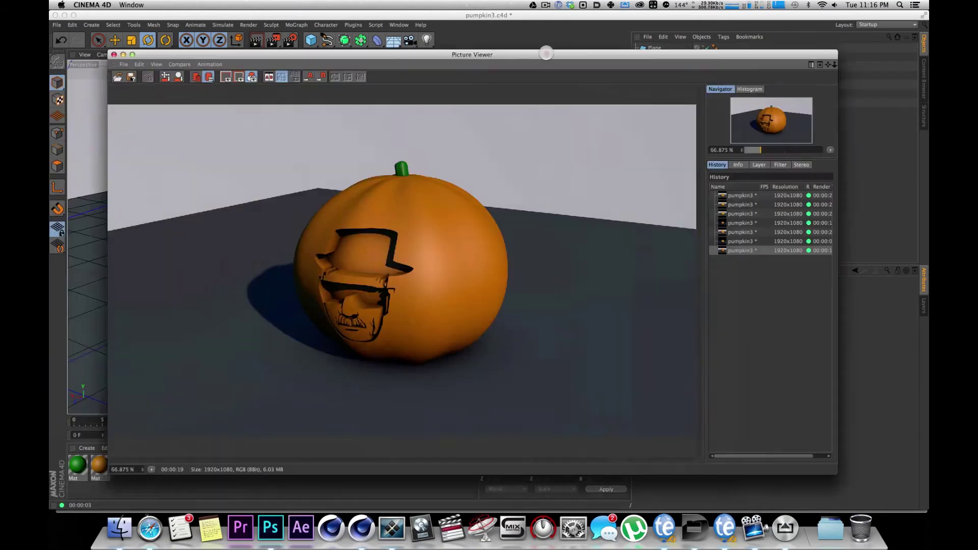
{"action": "mouse_move", "coordinate": [461, 51]}
{"action": "left_mouse_down"}
{"action": "mouse_move", "coordinate": [601, 42]}
{"action": "mouse_move", "coordinate": [468, 45]}
{"action": "left_mouse_up"}
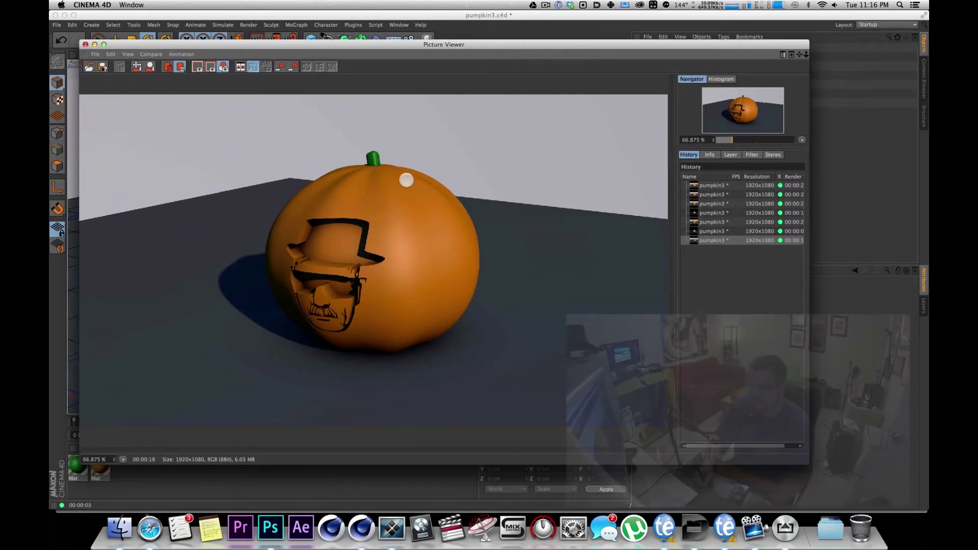
{"action": "key", "text": "shift+super+r"}
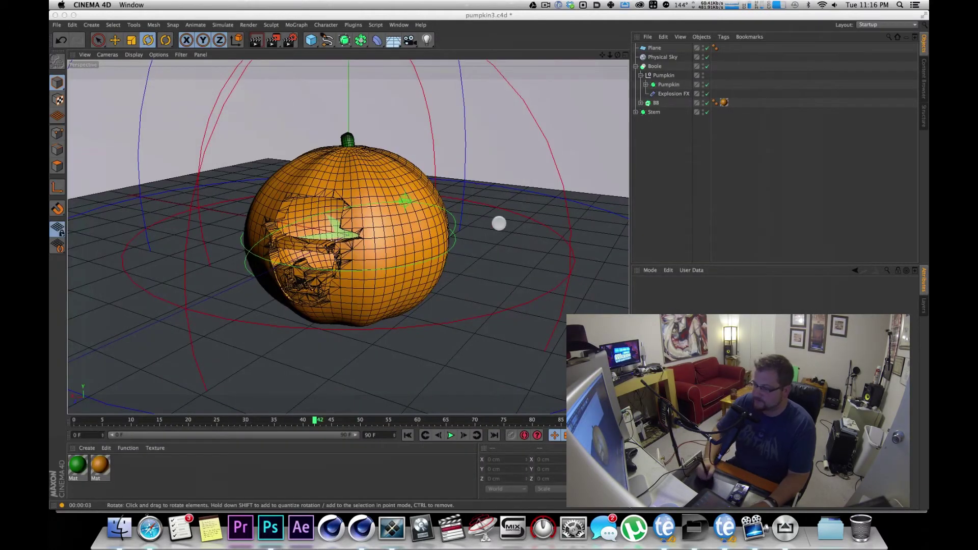
{"action": "left_click", "coordinate": [391, 528]}
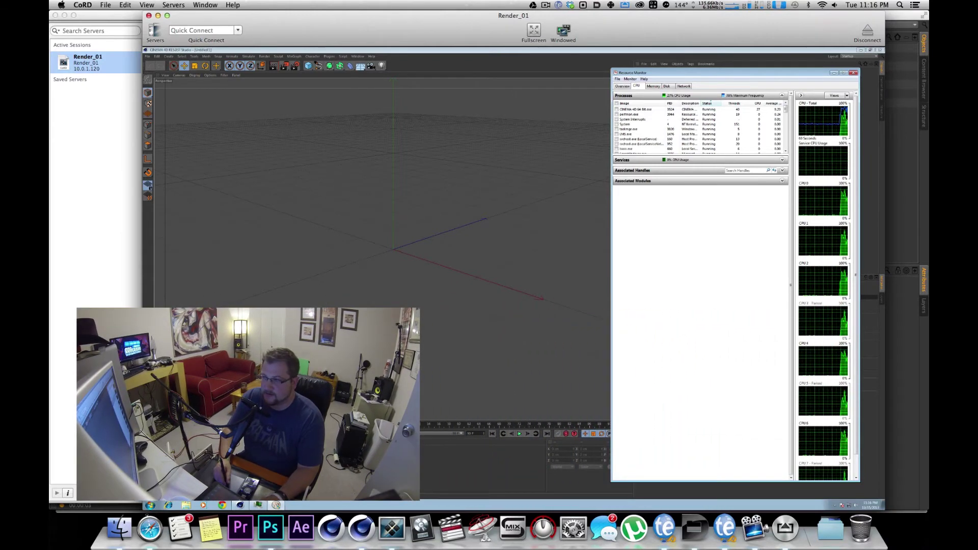
- Bring the Picture Viewer forward to check the finished Team Render, then close it
{"action": "key", "text": "super+Tab"}
{"action": "left_click_drag", "start_coordinate": [376, 70], "coordinate": [378, 72]}
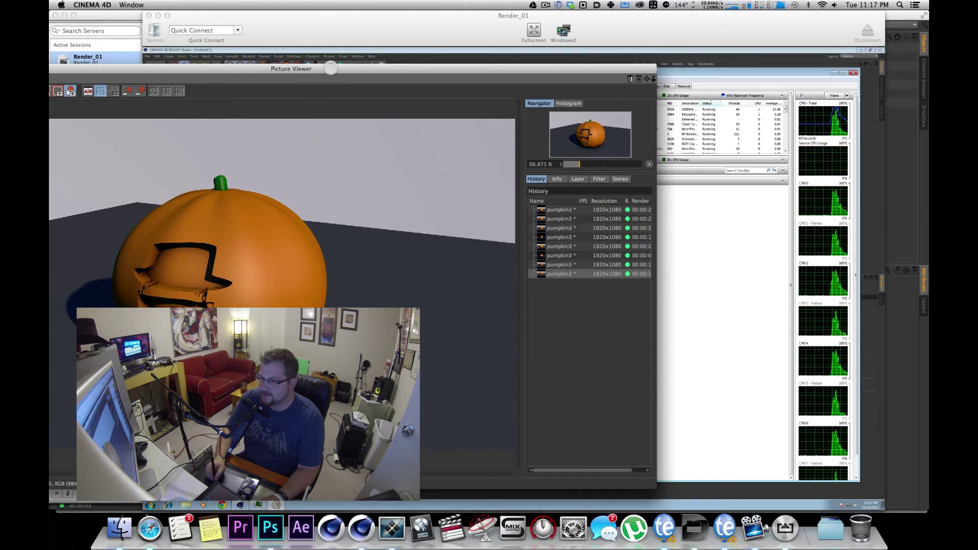
{"action": "double_click", "coordinate": [314, 69]}
{"action": "key", "text": "super+w"}
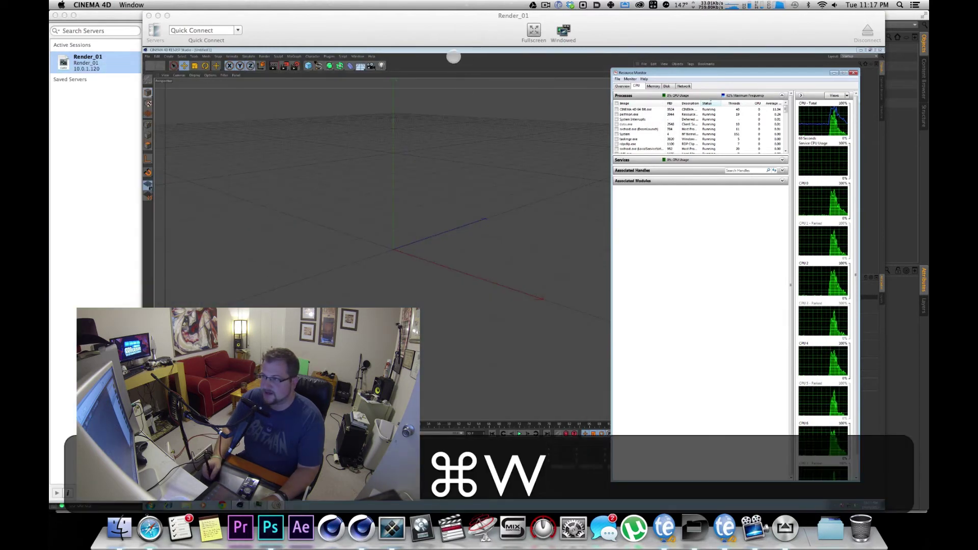
{"action": "left_click", "coordinate": [464, 23]}
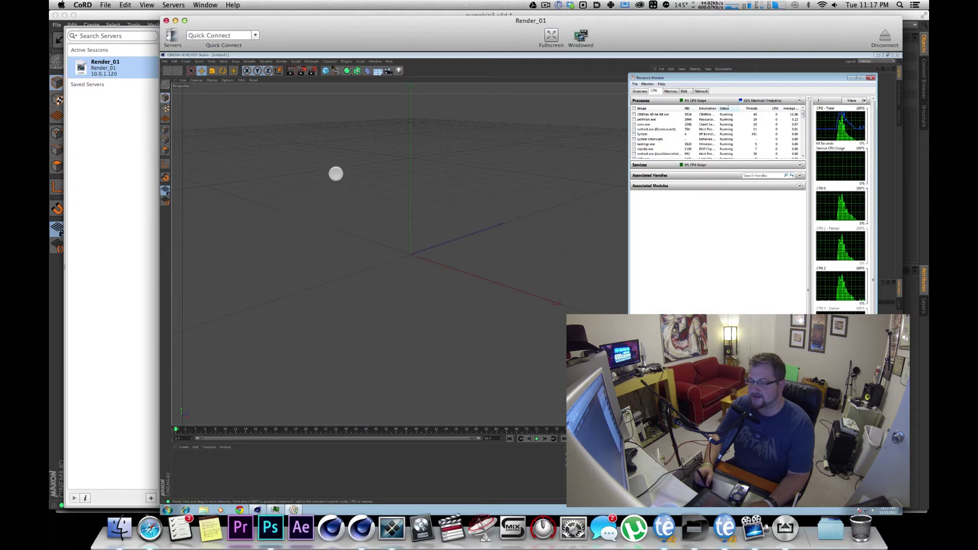
{"action": "left_click_drag", "start_coordinate": [388, 39], "coordinate": [385, 34]}
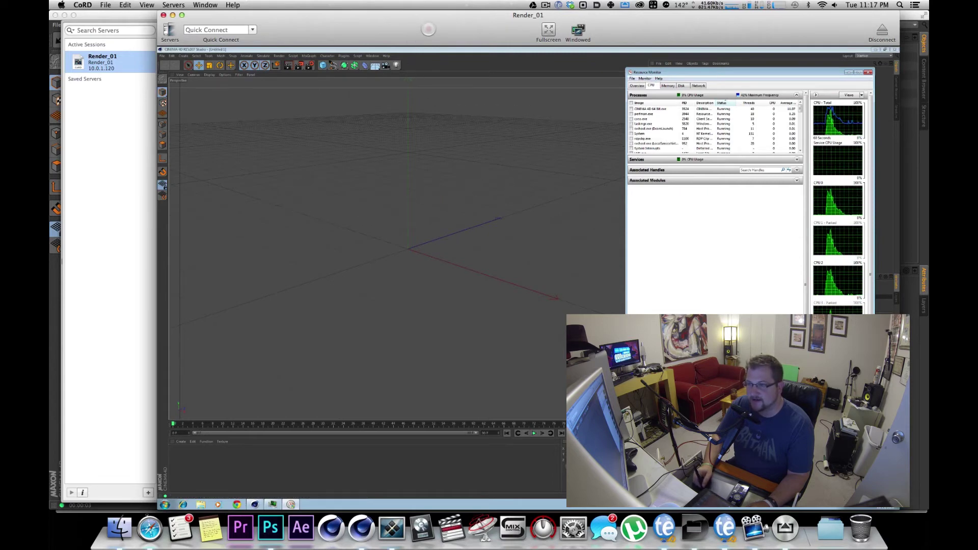
{"action": "left_click_drag", "start_coordinate": [429, 30], "coordinate": [427, 31]}
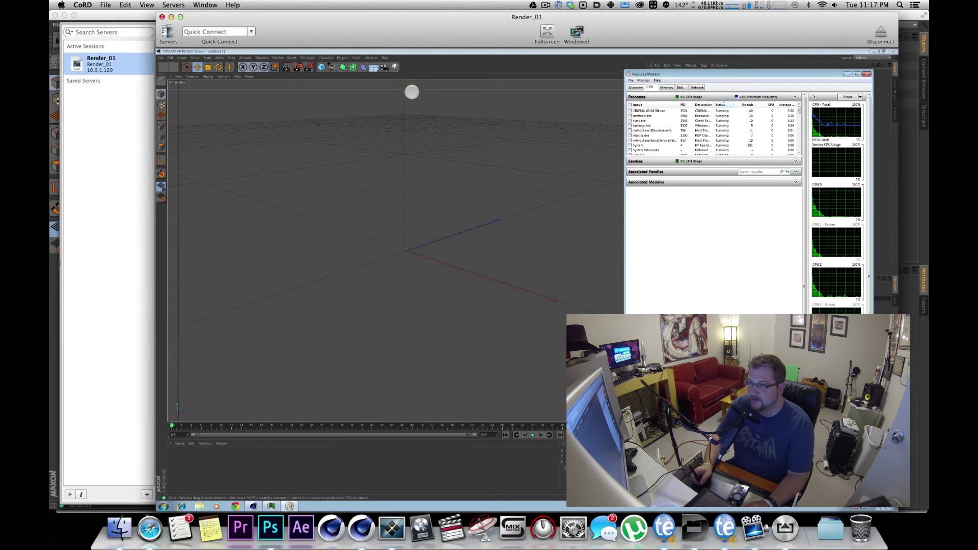
{"action": "left_click_drag", "start_coordinate": [441, 27], "coordinate": [440, 24]}
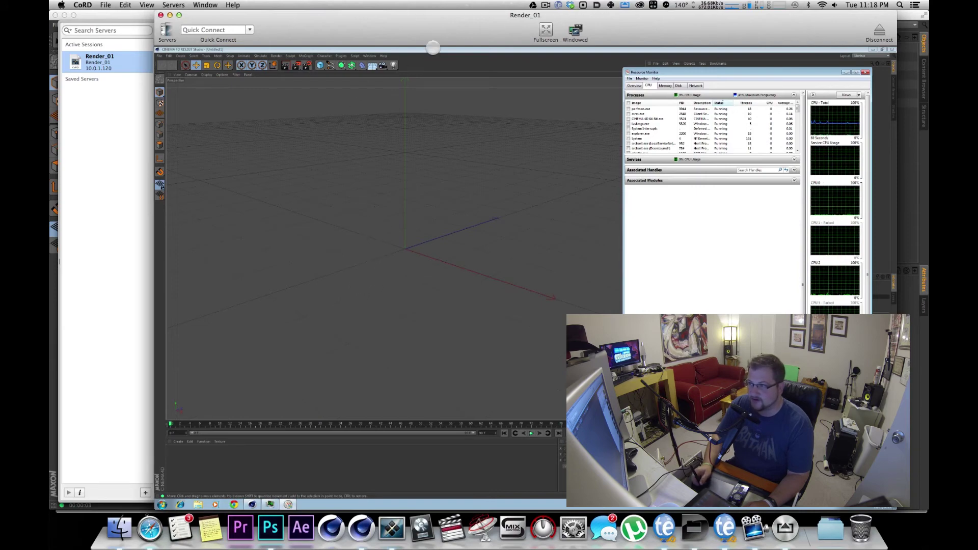
{"action": "left_click_drag", "start_coordinate": [438, 36], "coordinate": [481, 21]}
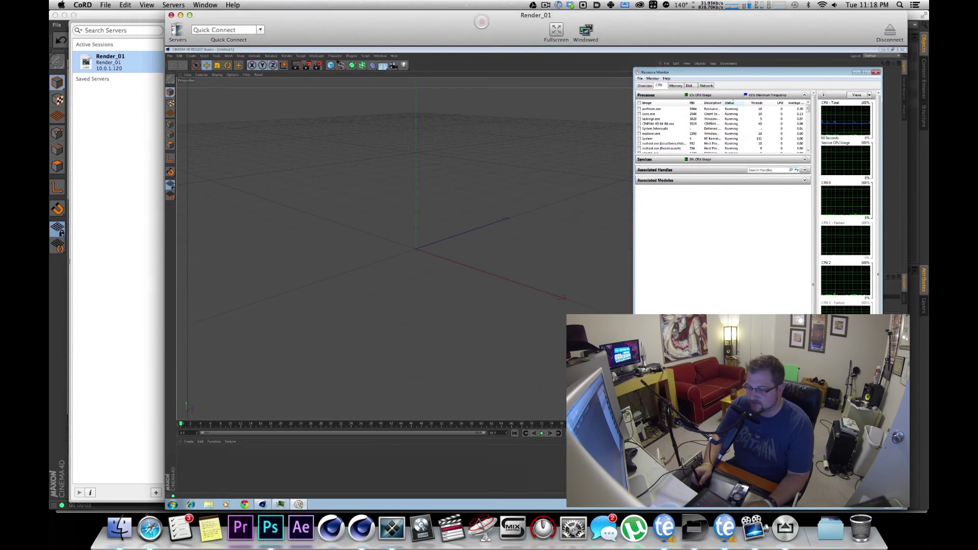
{"action": "key", "text": "ctrl+Right"}
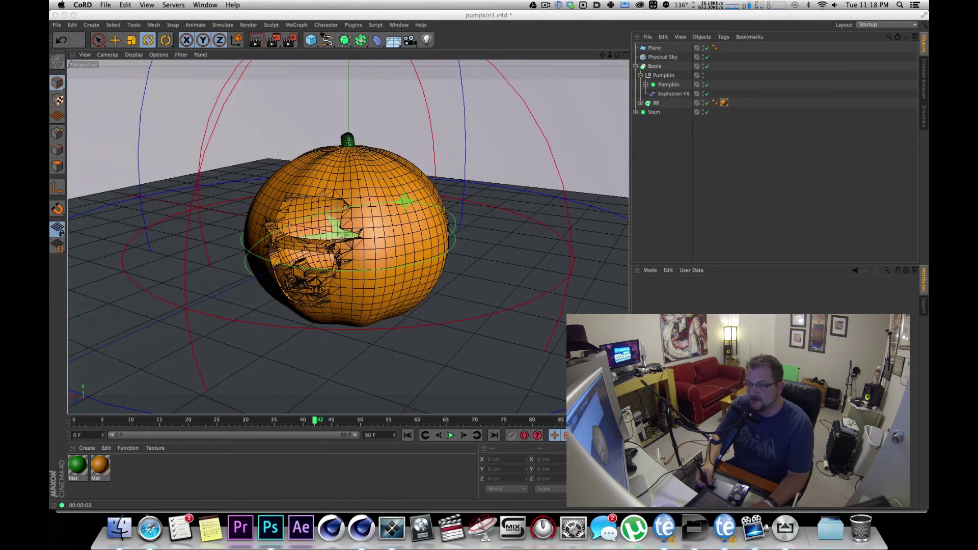
- Make the local Cinema 4D window with the pumpkin3.c4d scene the active application
{"action": "left_click", "coordinate": [498, 79]}
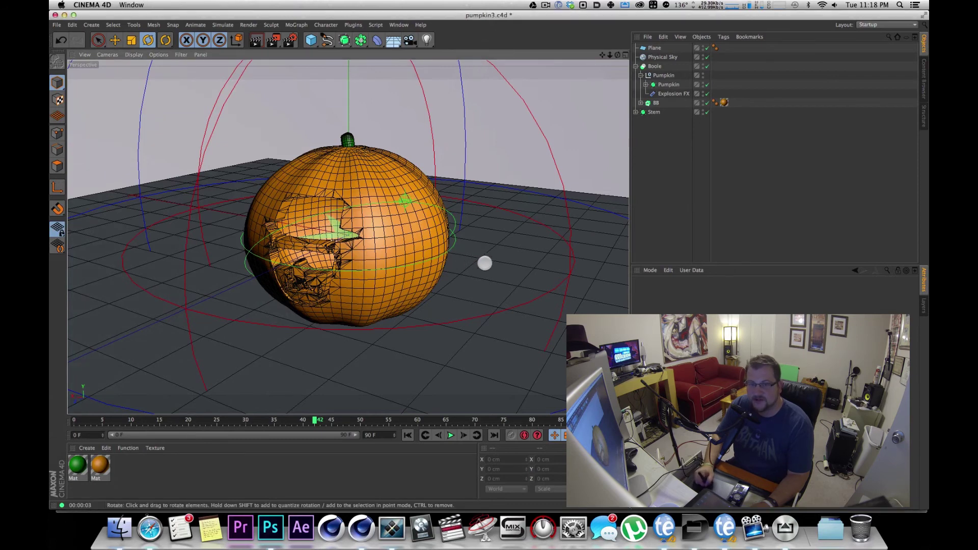